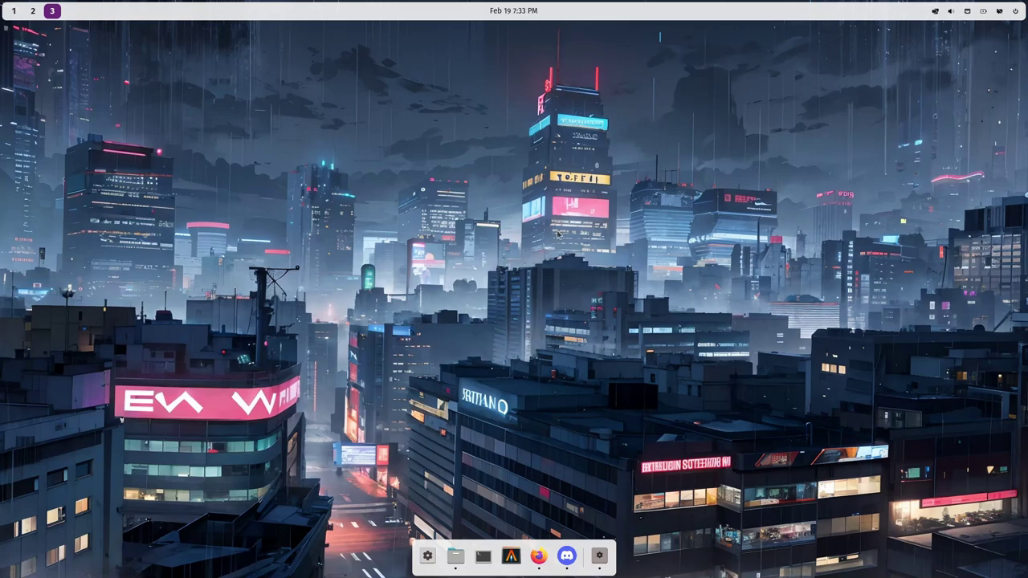
Open a new terminal window and split it into top and bottom panes.
click(486, 560)
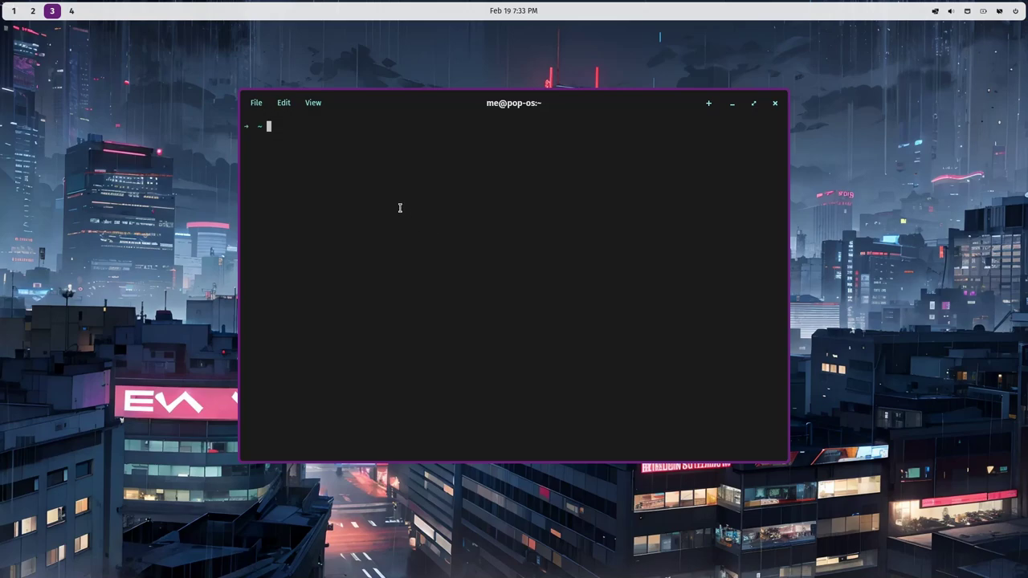
right_click(400, 209)
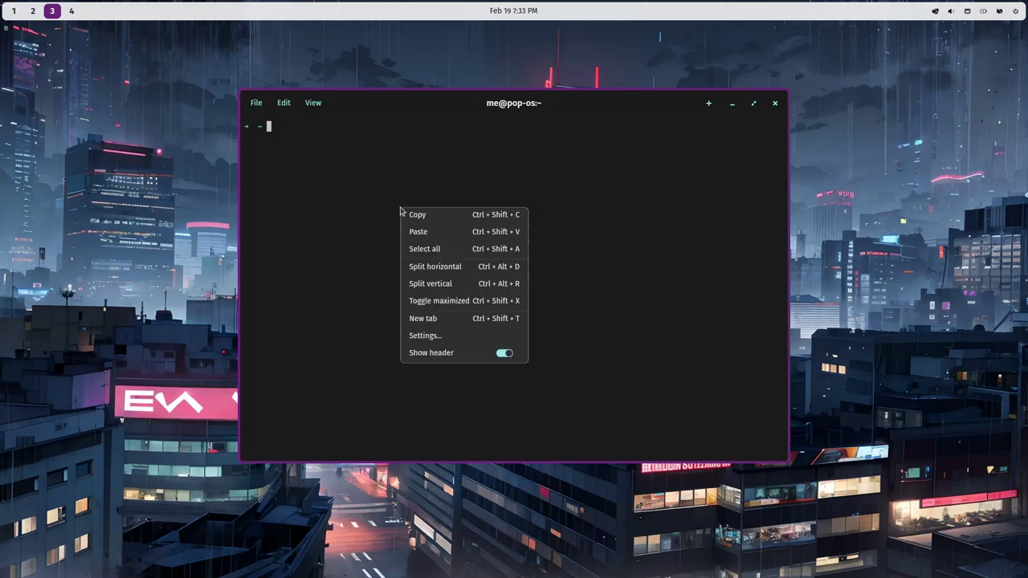
click(457, 266)
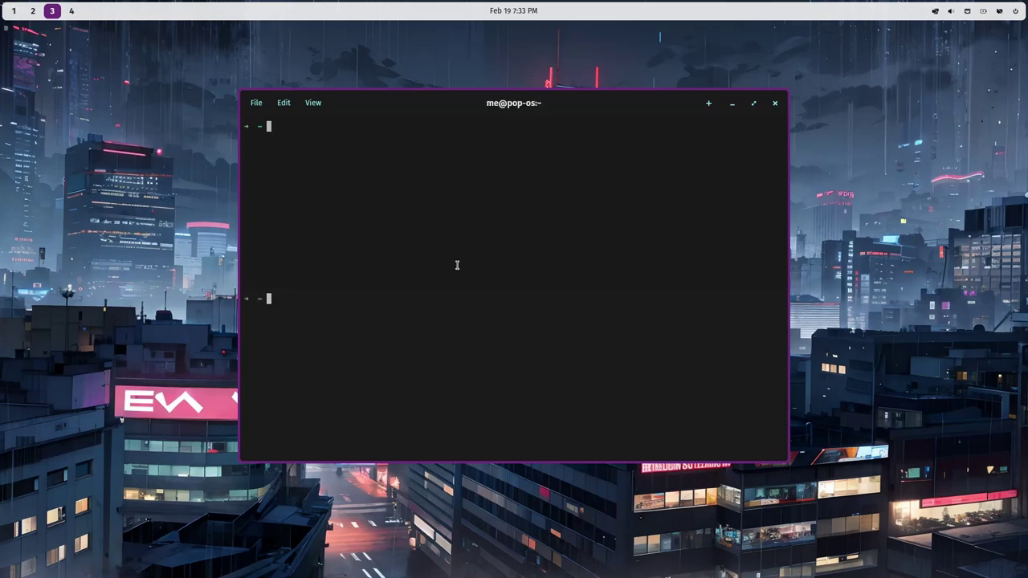
Split the lower pane into left and right halves, then drag the divider up to make them taller.
right_click(508, 342)
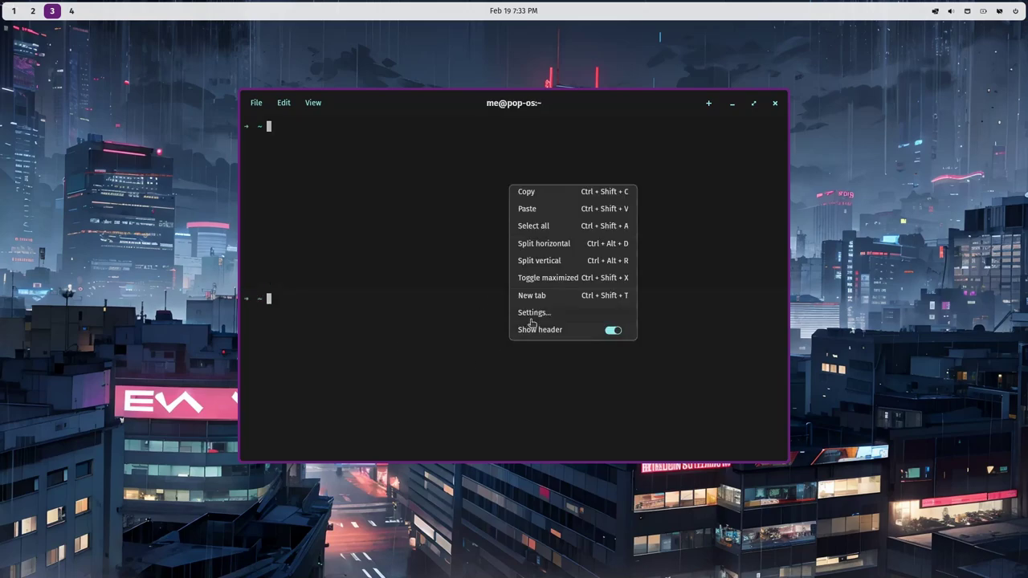
click(553, 261)
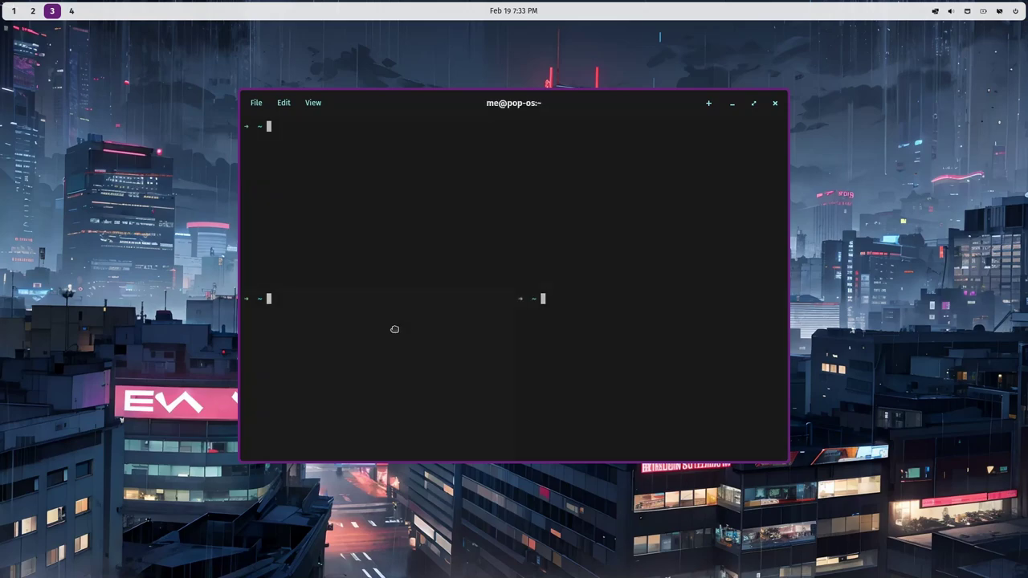
drag(511, 289, 496, 272)
Turn off Show header, then add a second tab to the top pane.
right_click(466, 330)
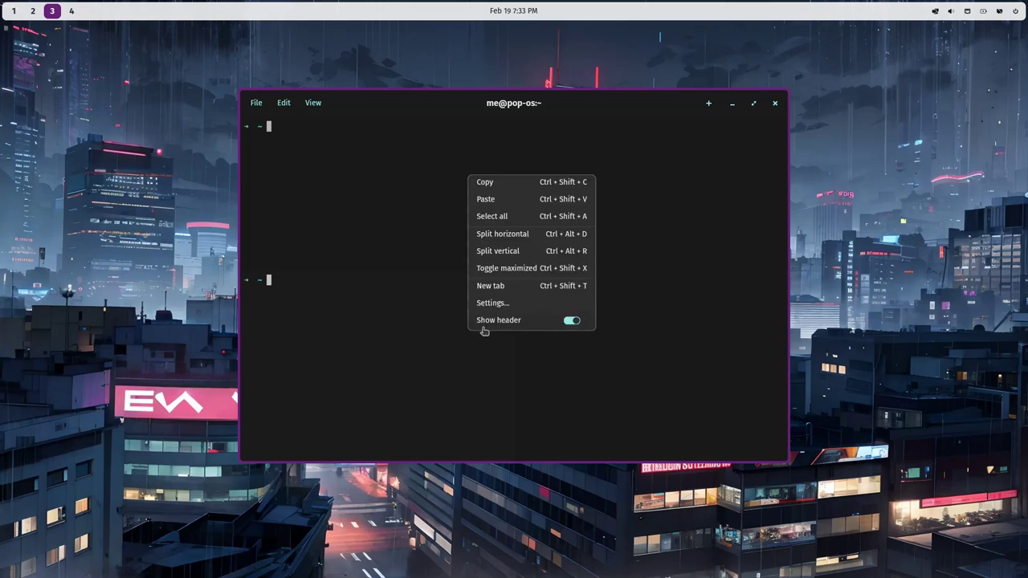
click(521, 321)
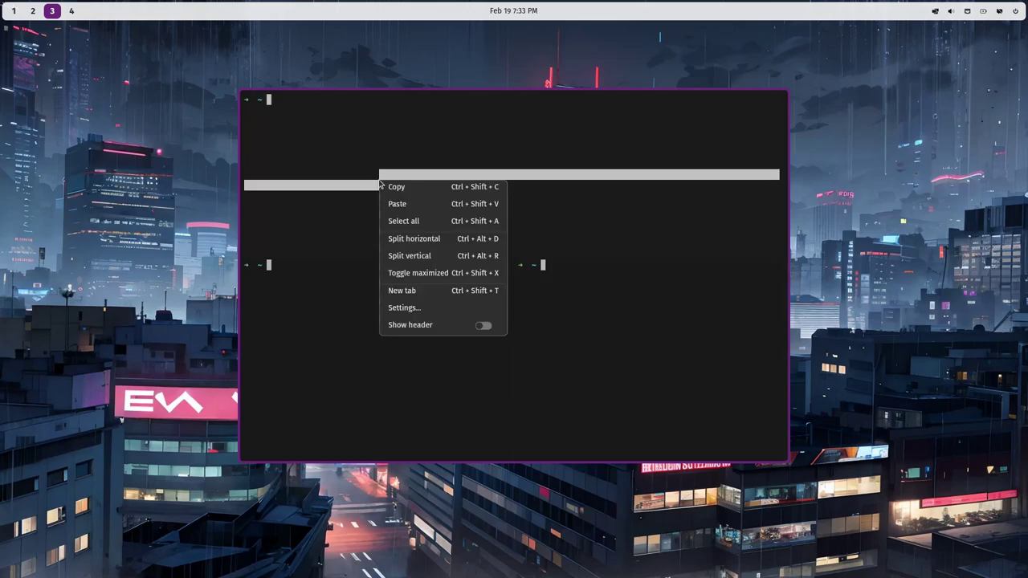
click(411, 289)
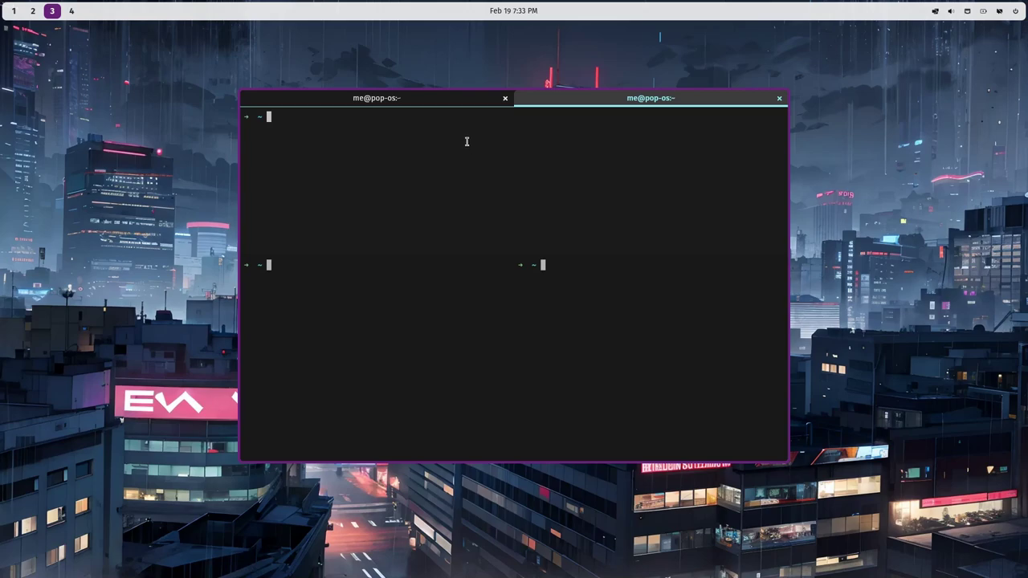
Move the top pane's first tab right, add a tab in the lower-left pane, then close each pane's first tab.
drag(461, 105, 569, 105)
right_click(350, 356)
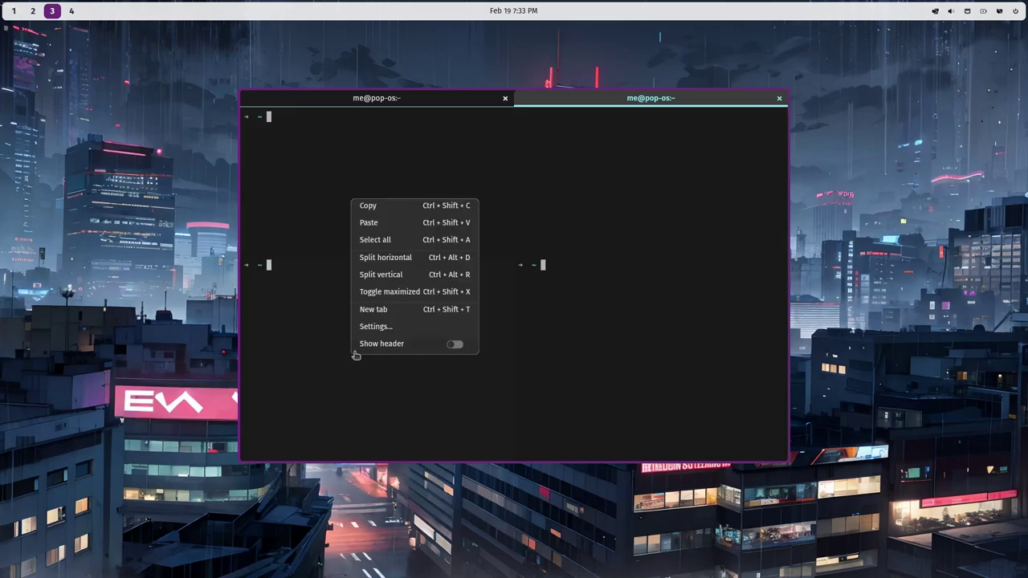
click(391, 310)
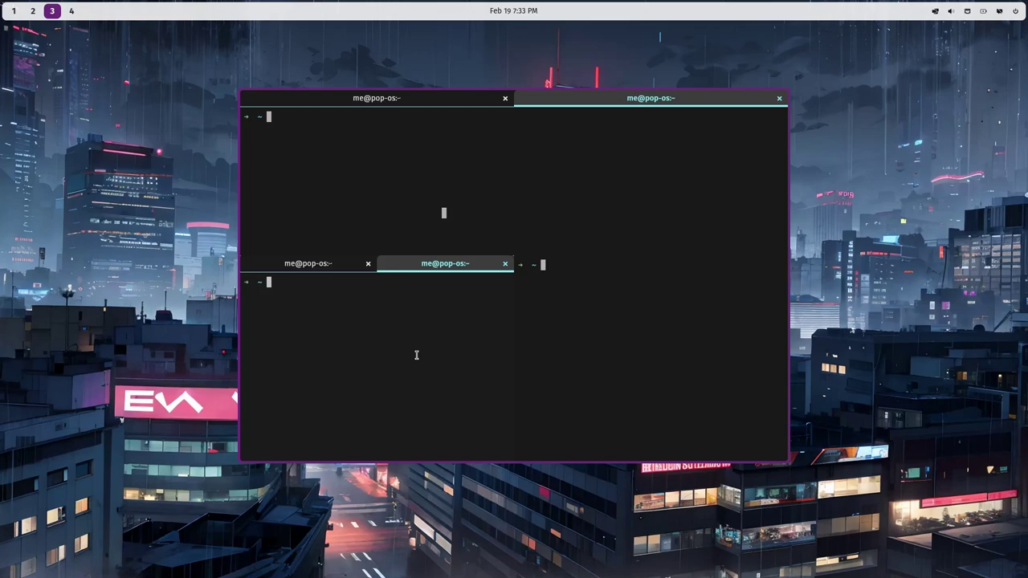
click(367, 263)
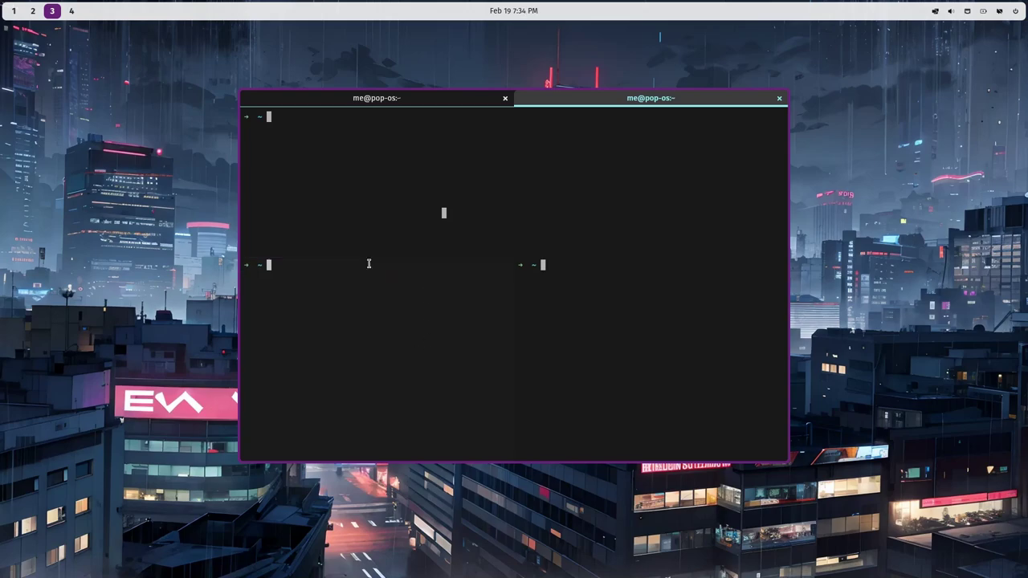
click(505, 98)
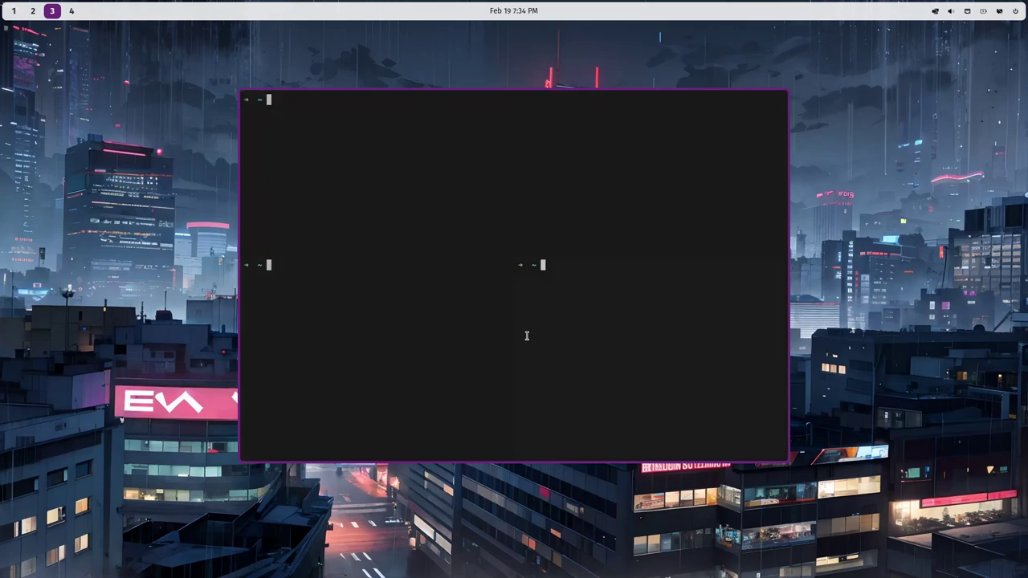
Turn Show header back on, open a new window from File, move it right, and refocus the first window.
right_click(472, 185)
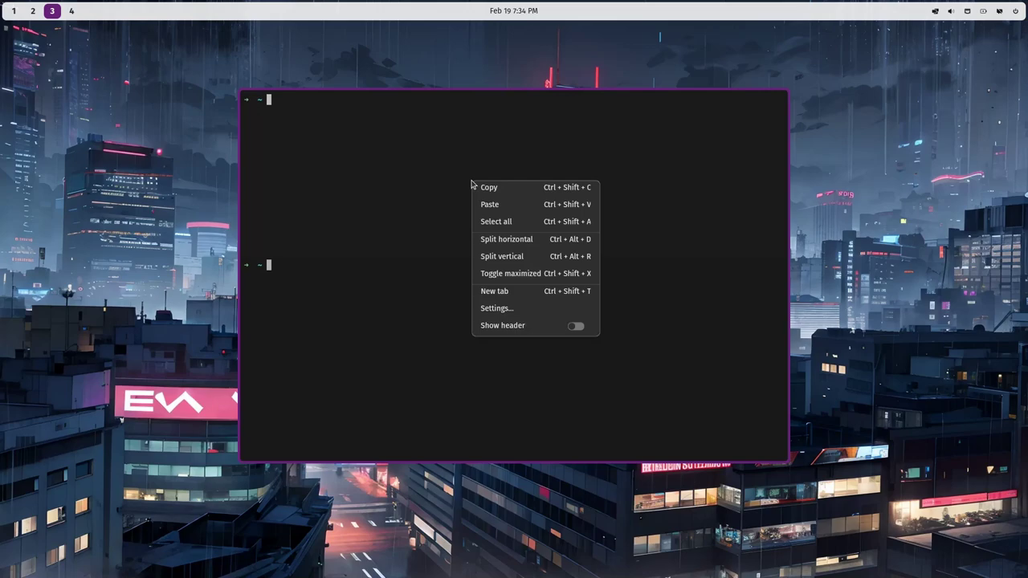
click(569, 325)
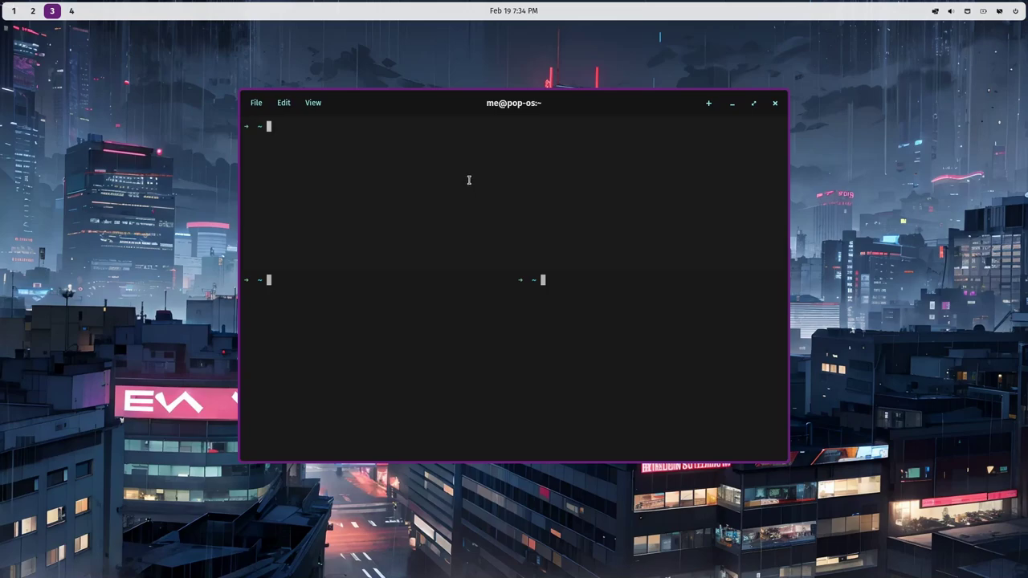
click(257, 104)
click(258, 135)
drag(438, 131, 664, 140)
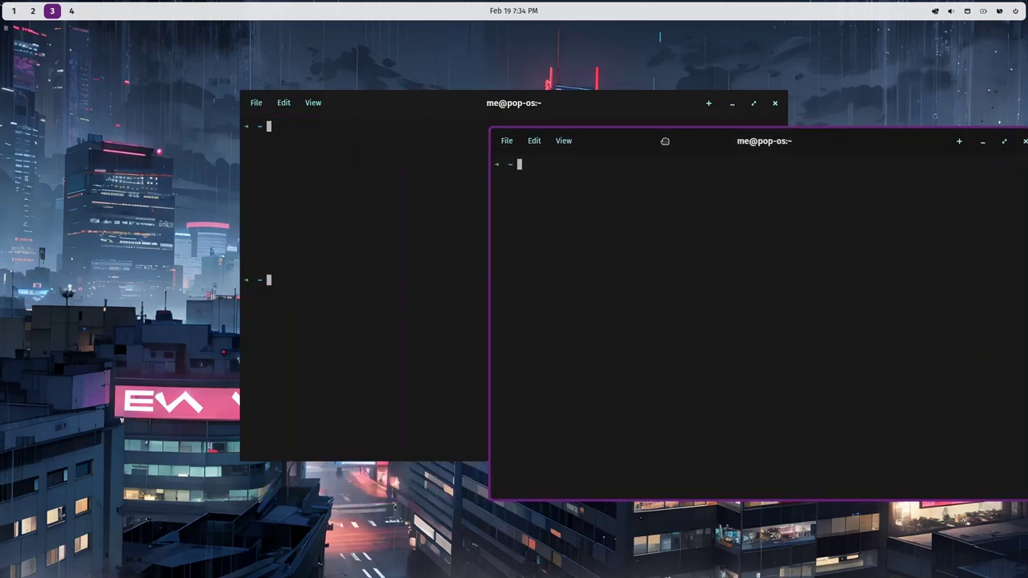
click(391, 103)
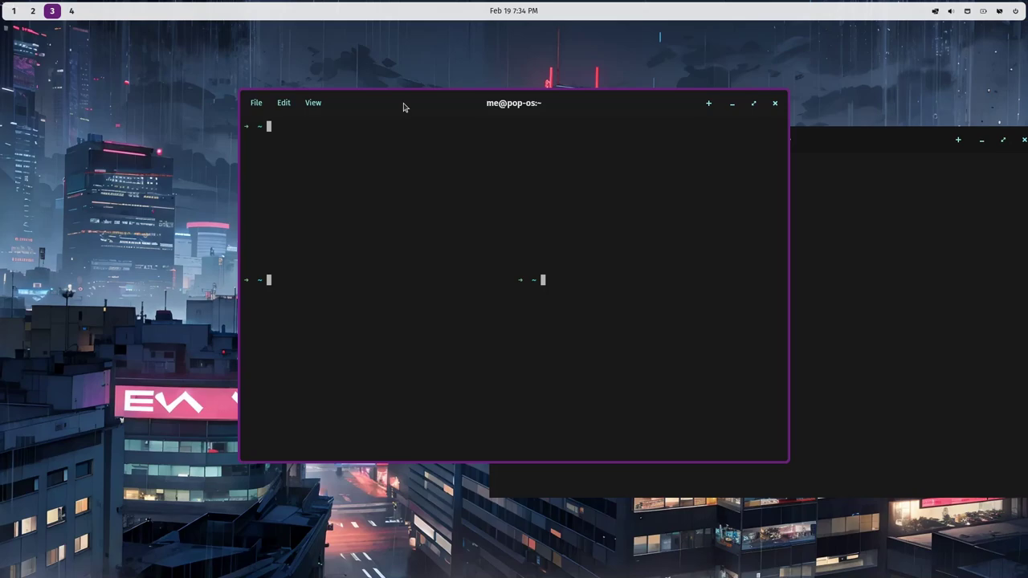
Make the first terminal a window stack with Super+S and drop the second terminal onto it as a tab.
key(super+s)
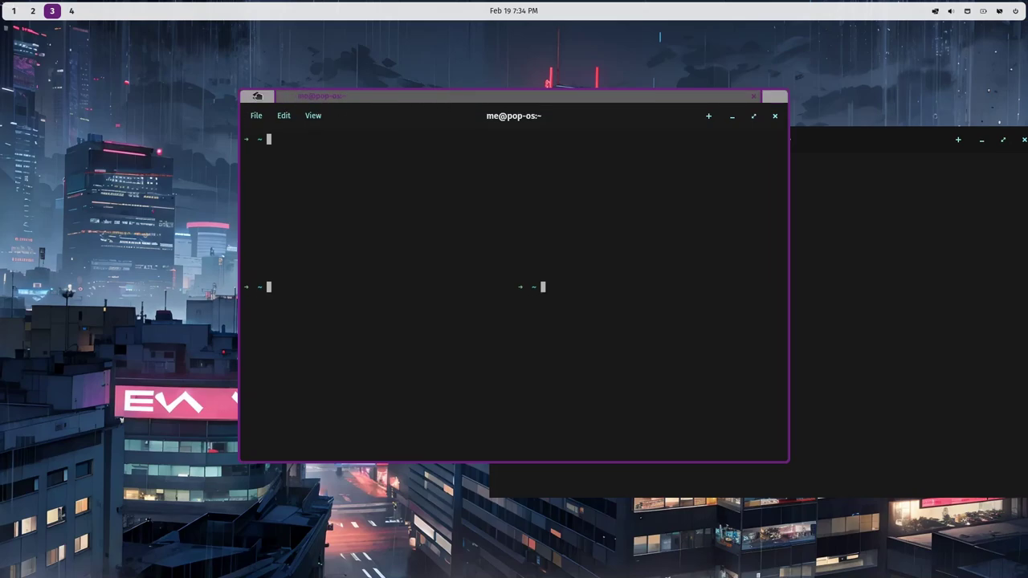
drag(256, 98, 67, 76)
click(718, 153)
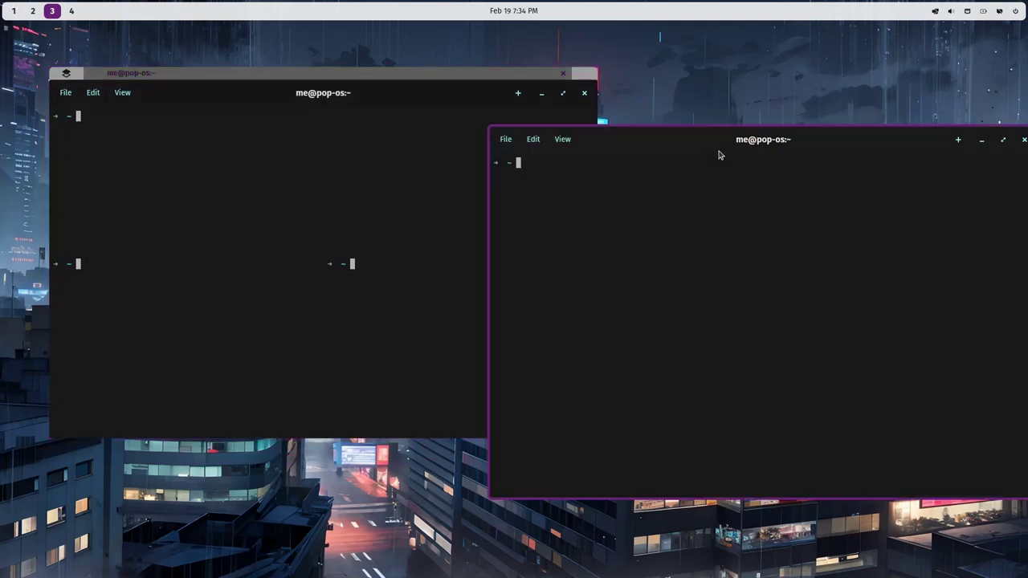
drag(729, 142, 322, 75)
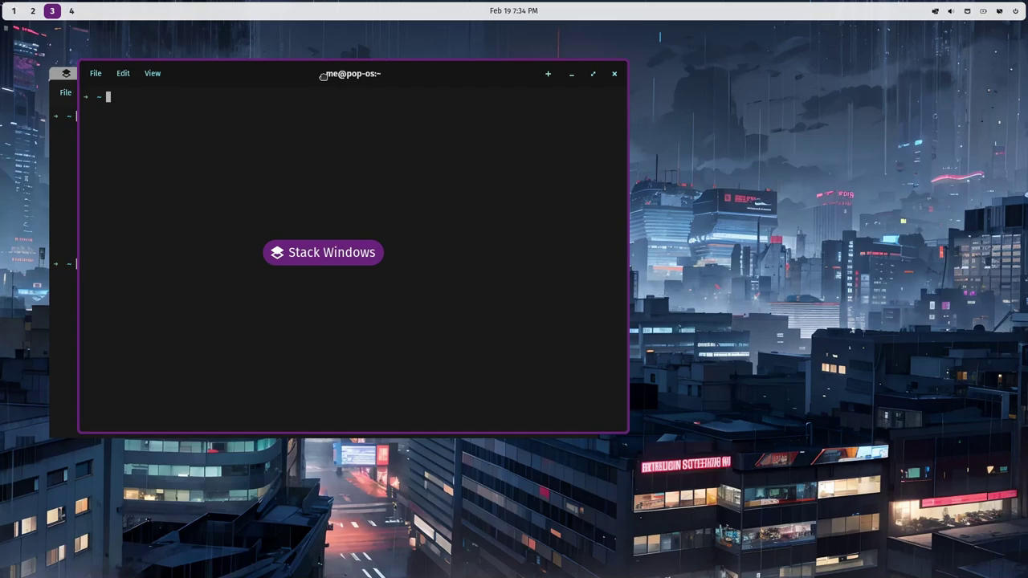
drag(323, 75, 323, 75)
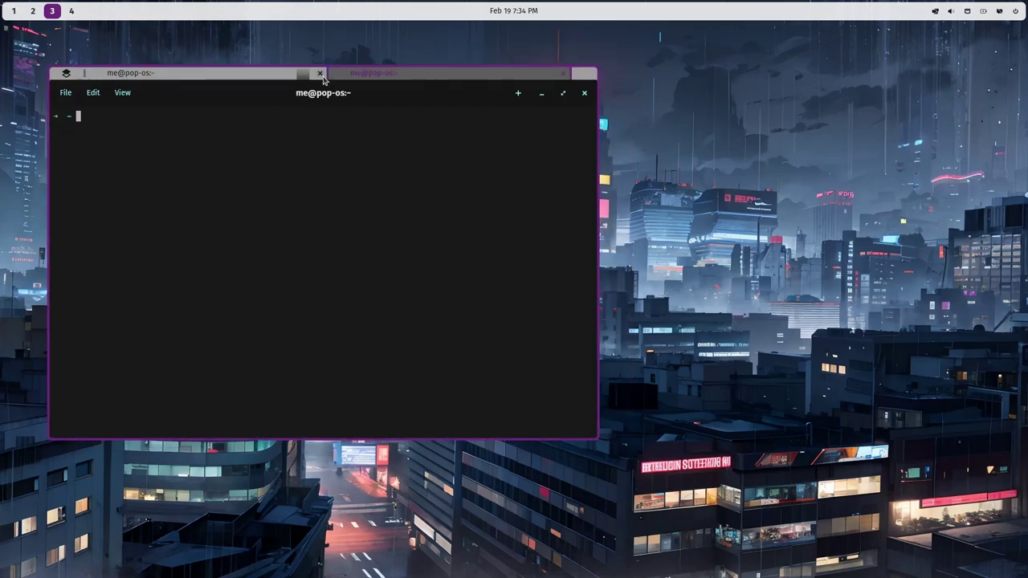
Switch off Show header on the stacked terminal and scroll through its output.
right_click(360, 140)
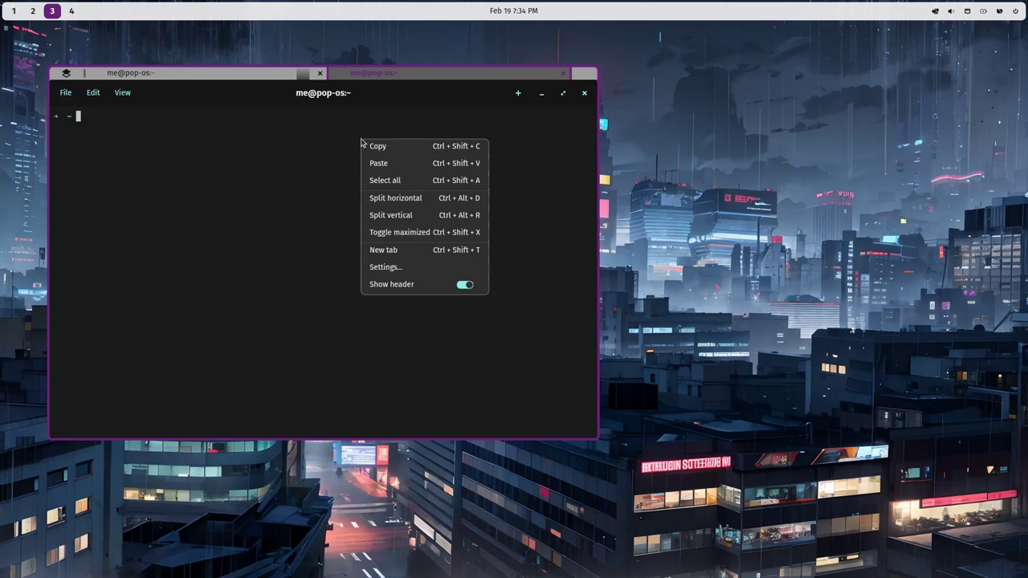
click(426, 283)
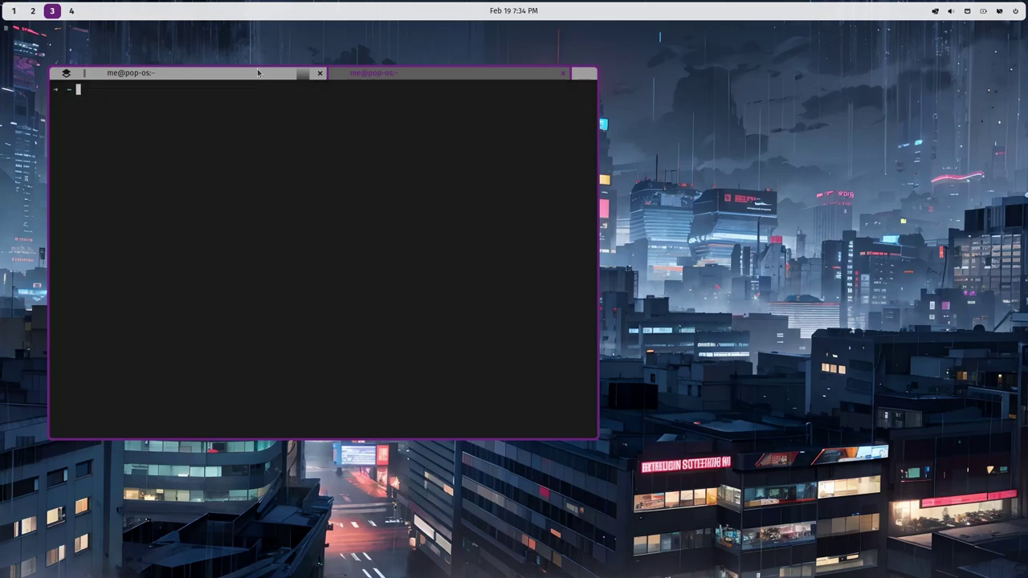
scroll(257, 71, down, 1)
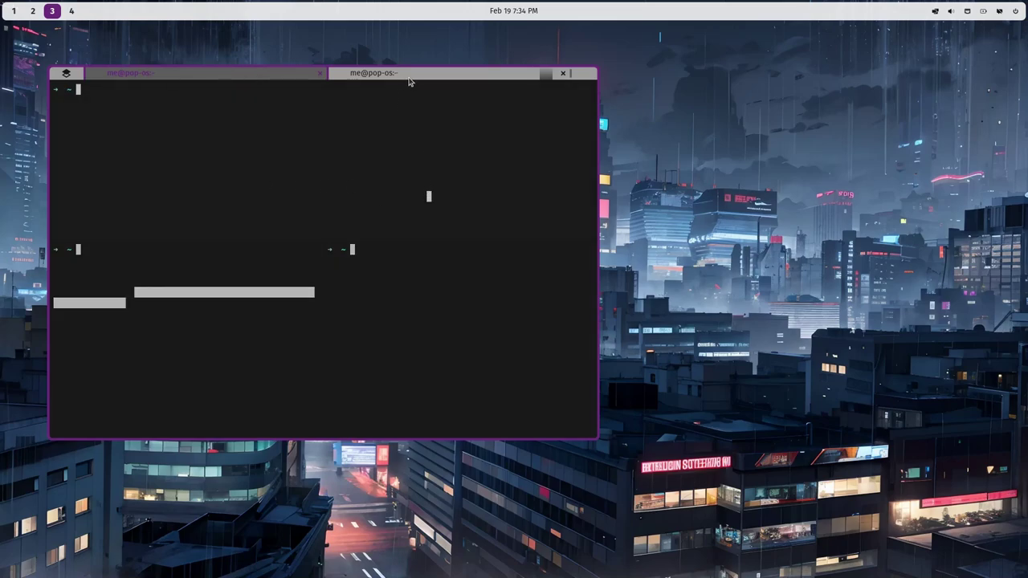
scroll(411, 78, up, 1)
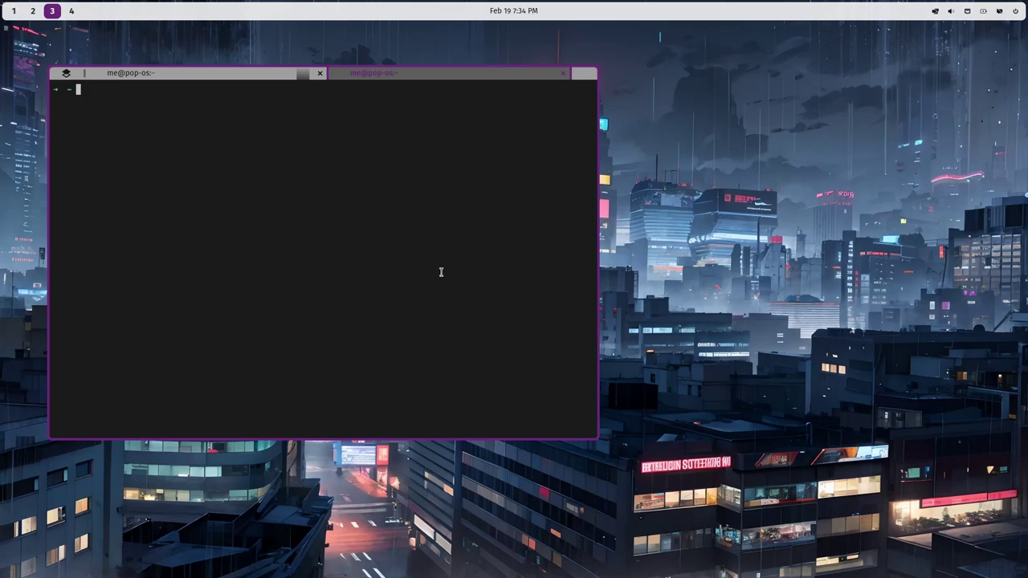
Add a new COSMIC Terminal window to the stack from the dock's terminal icon.
mouse_move(481, 564)
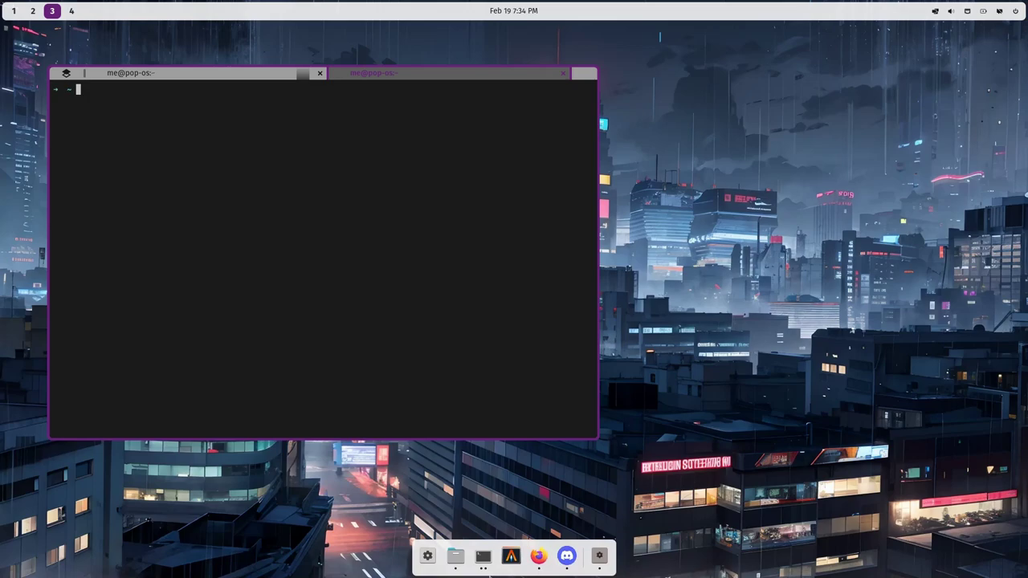
right_click(481, 565)
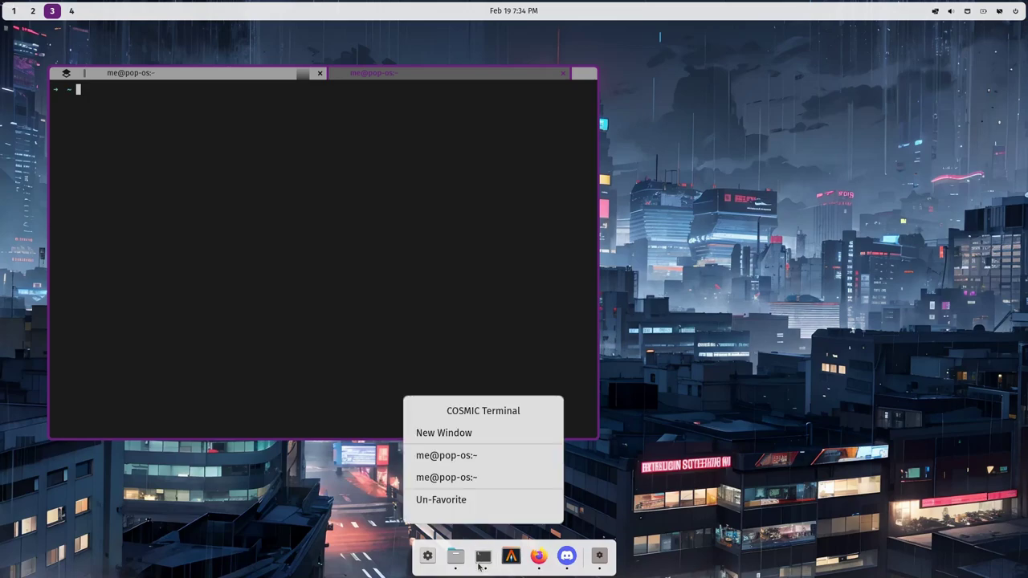
click(452, 434)
click(429, 308)
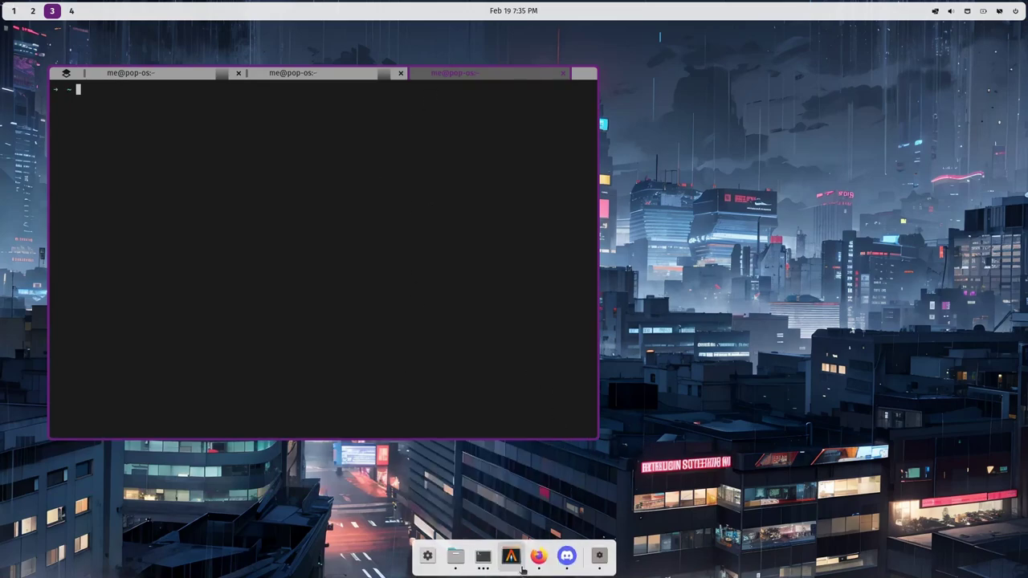
Run Alacritty from the dock, then drag the fourth tab out of the stack into its own window.
right_click(508, 564)
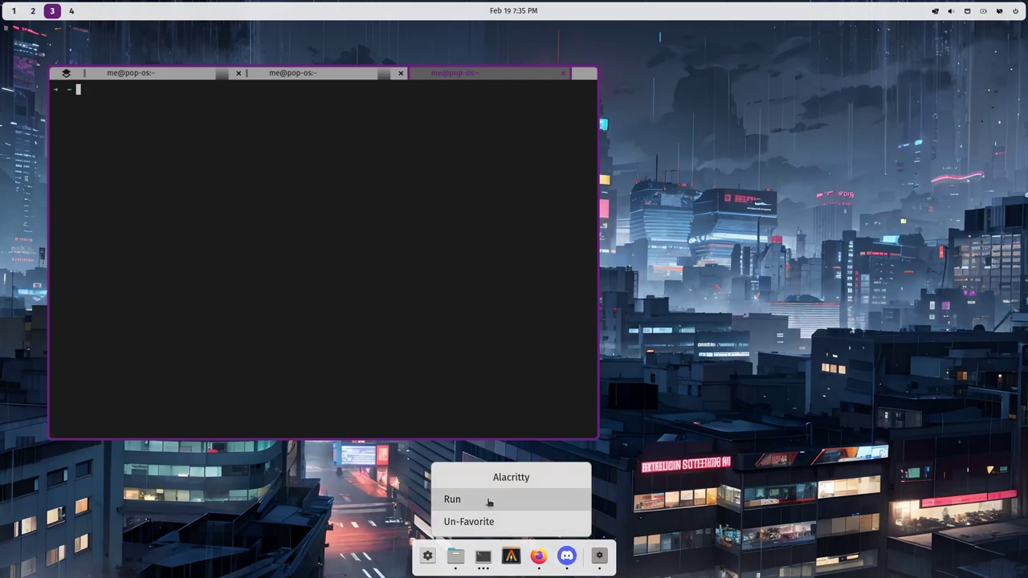
click(488, 502)
click(451, 134)
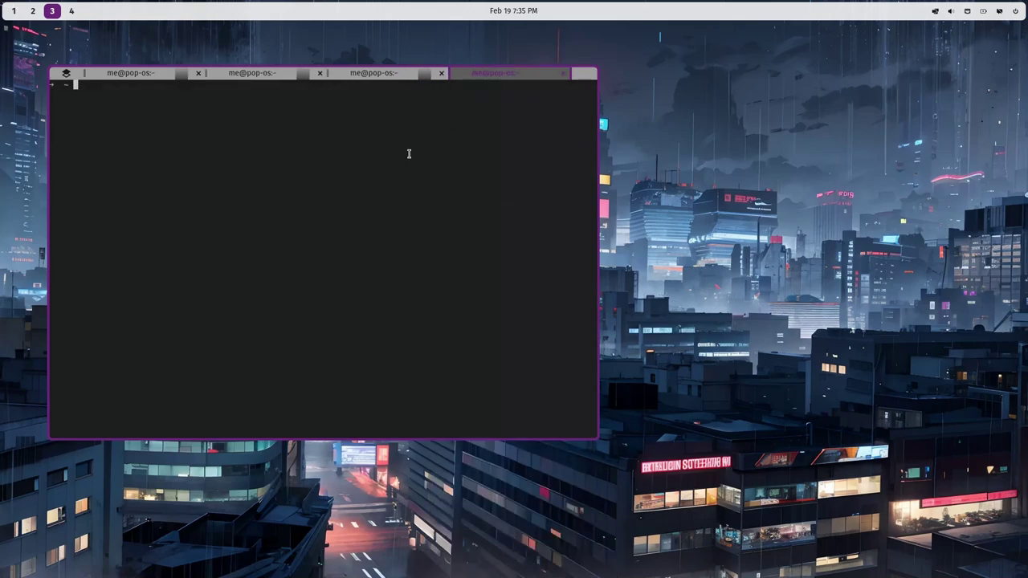
click(371, 74)
click(485, 72)
drag(488, 73, 698, 198)
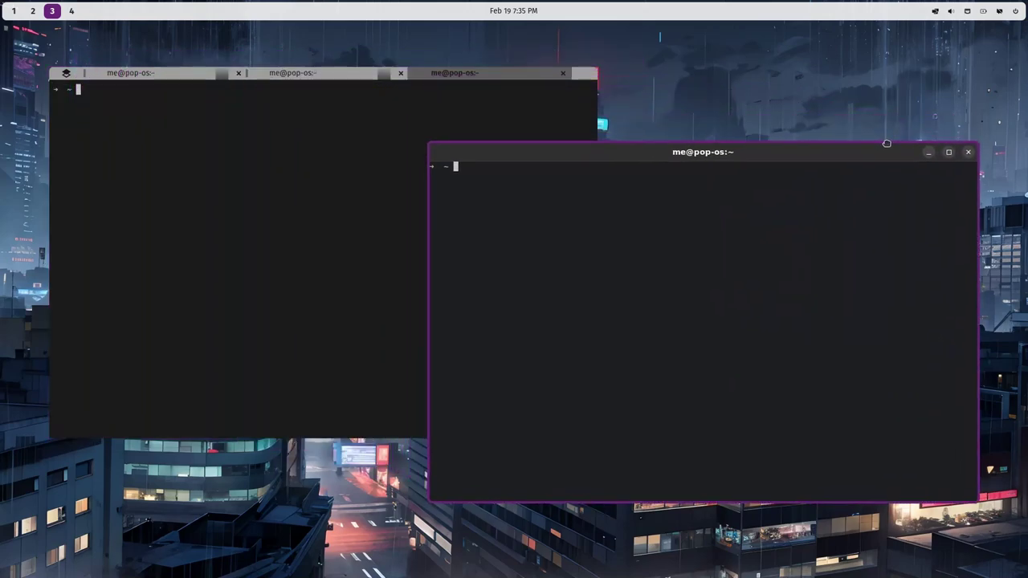
Close the Alacritty window and drag the third tab out of the stack into a separate window.
click(968, 151)
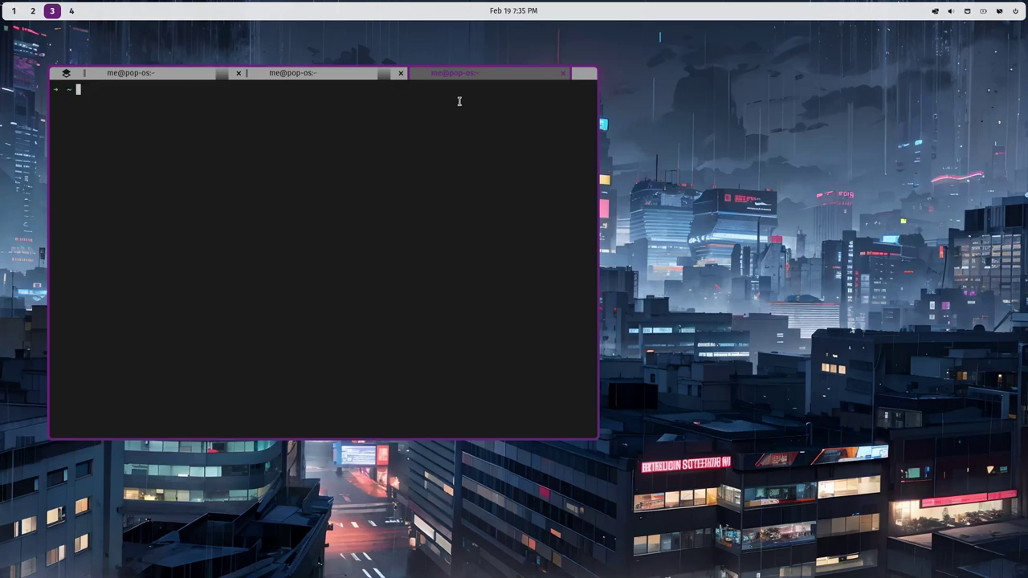
drag(457, 73, 936, 184)
Refocus the stacked terminal window, now holding two tabs beside the detached terminal.
click(510, 141)
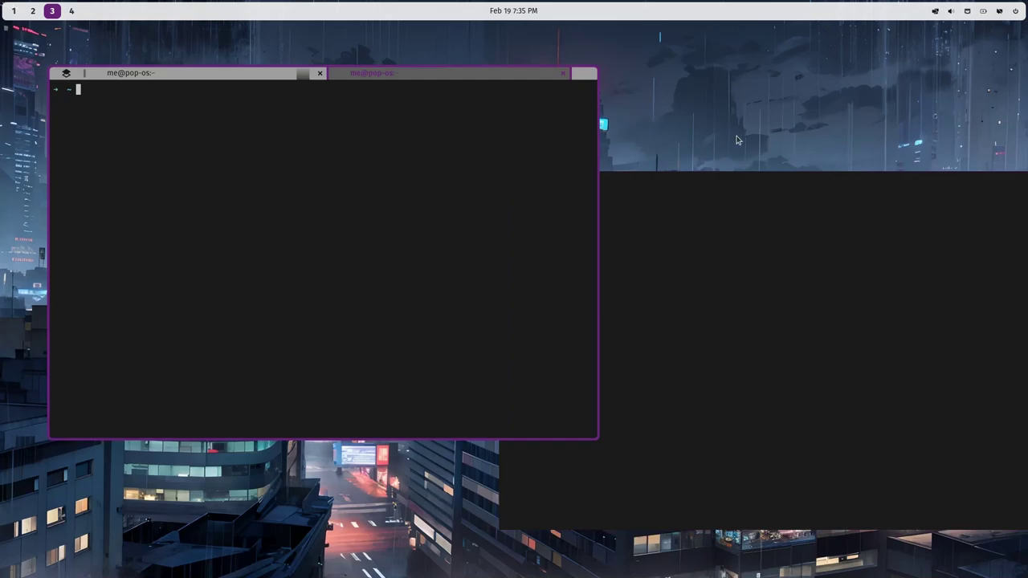